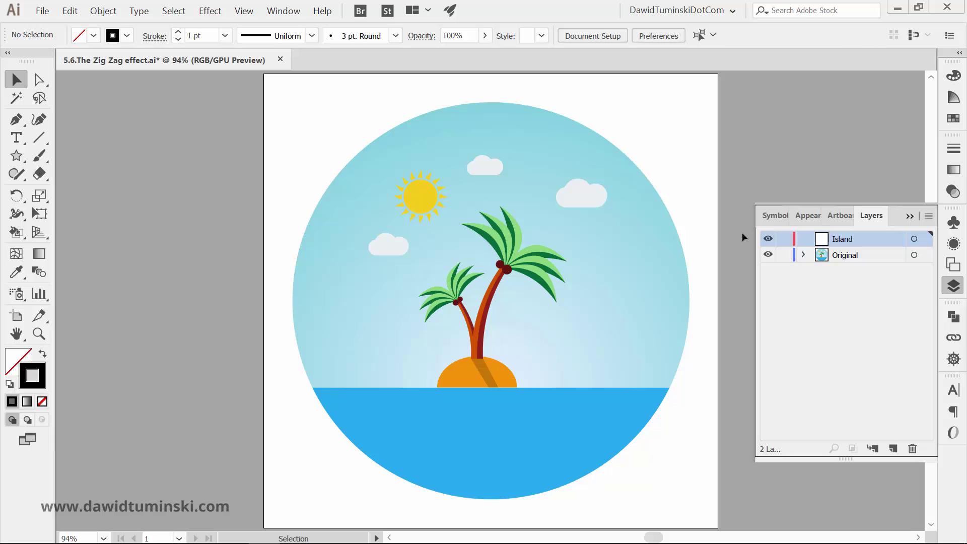
Draw a straight horizontal line across the circle along the horizon with the Line Segment tool.
{"action": "key", "text": "backslash"}
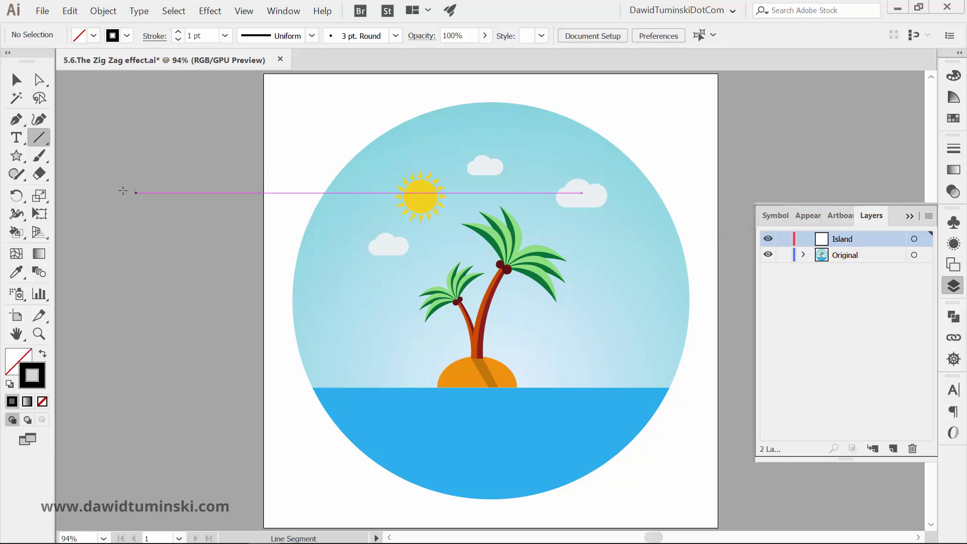
{"action": "left_click_drag", "start_coordinate": [44, 139], "coordinate": [61, 139]}
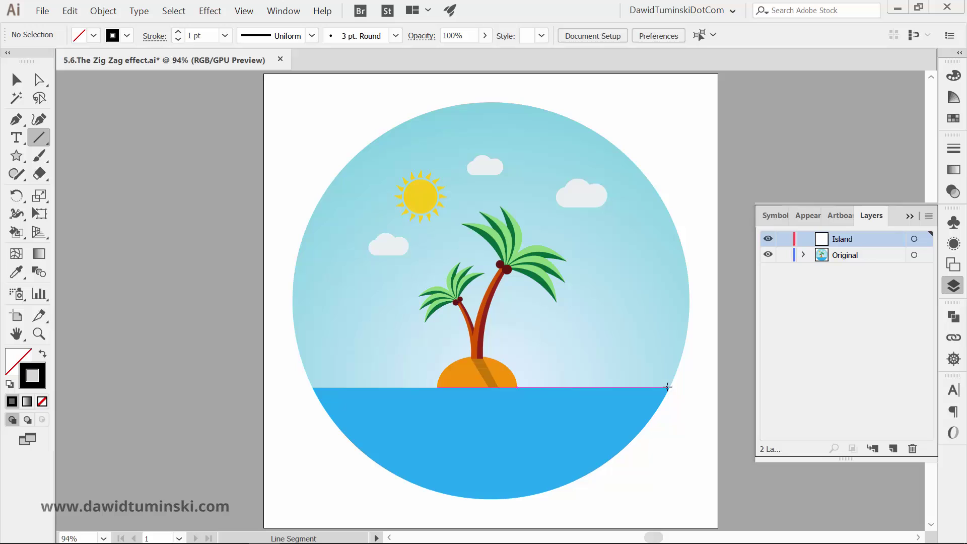
{"action": "left_click_drag", "start_coordinate": [668, 386], "coordinate": [313, 388]}
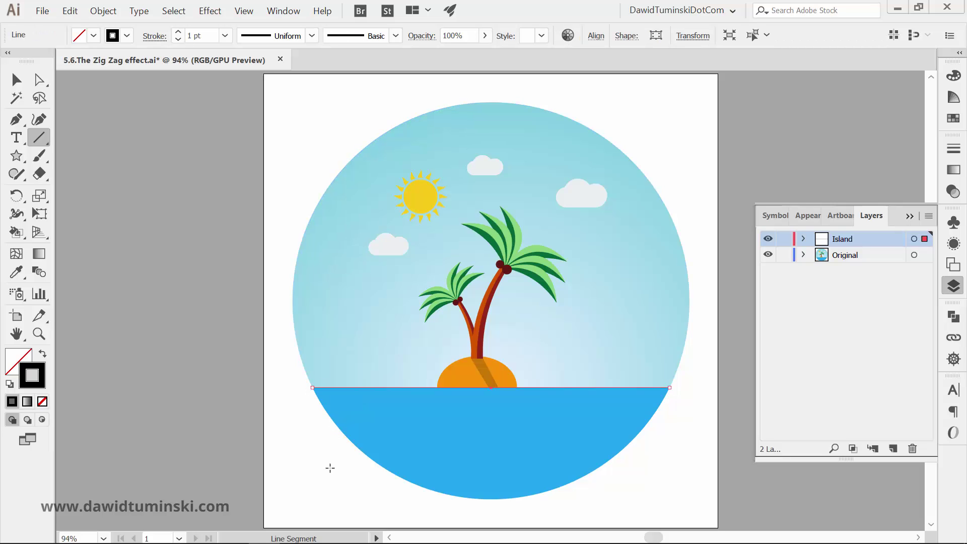
Zoom in on the horizon and open Effect > Distort & Transform > Zig Zag with Preview on.
{"action": "left_click", "coordinate": [22, 80]}
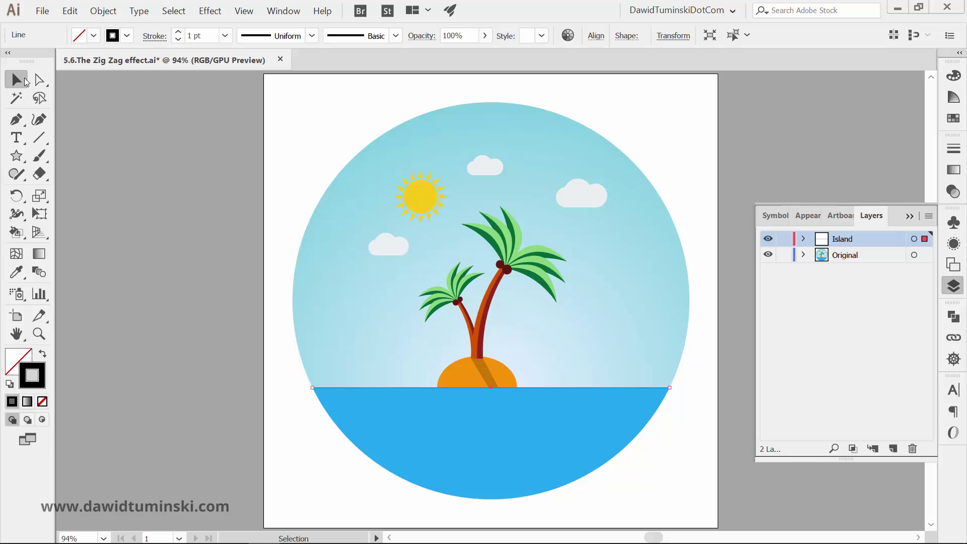
{"action": "key", "text": "z"}
{"action": "left_click_drag", "start_coordinate": [653, 437], "coordinate": [615, 398]}
{"action": "key", "text": "v"}
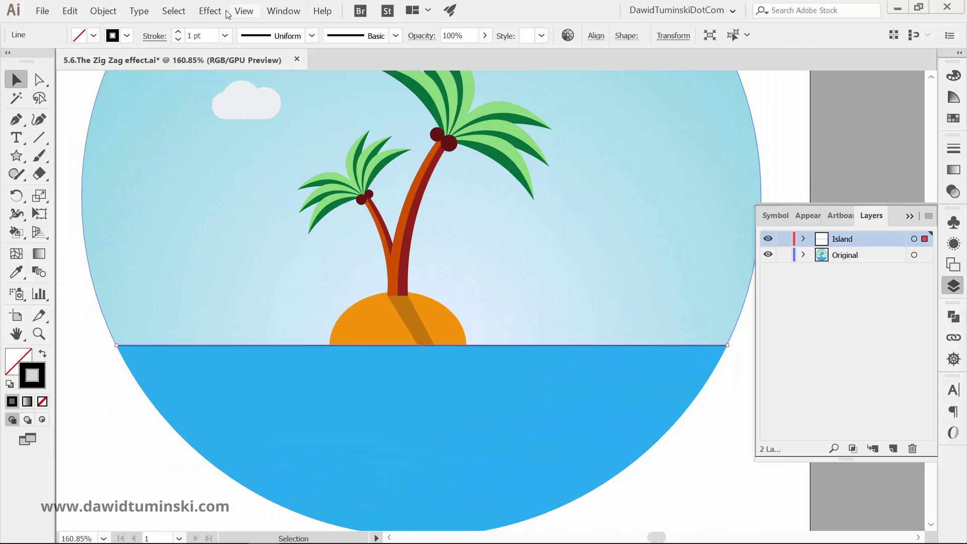
{"action": "left_click", "coordinate": [215, 11]}
{"action": "mouse_move", "coordinate": [291, 125]}
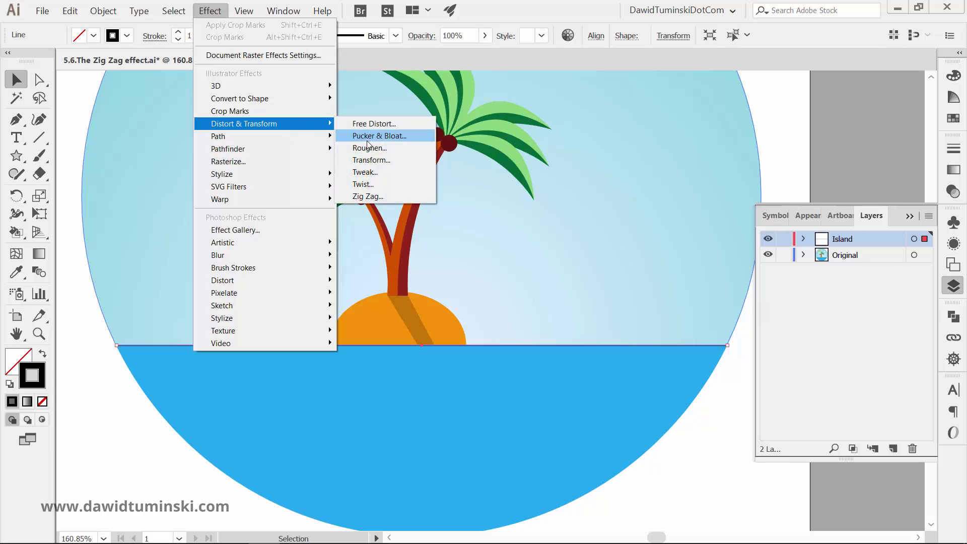
{"action": "left_click", "coordinate": [370, 196]}
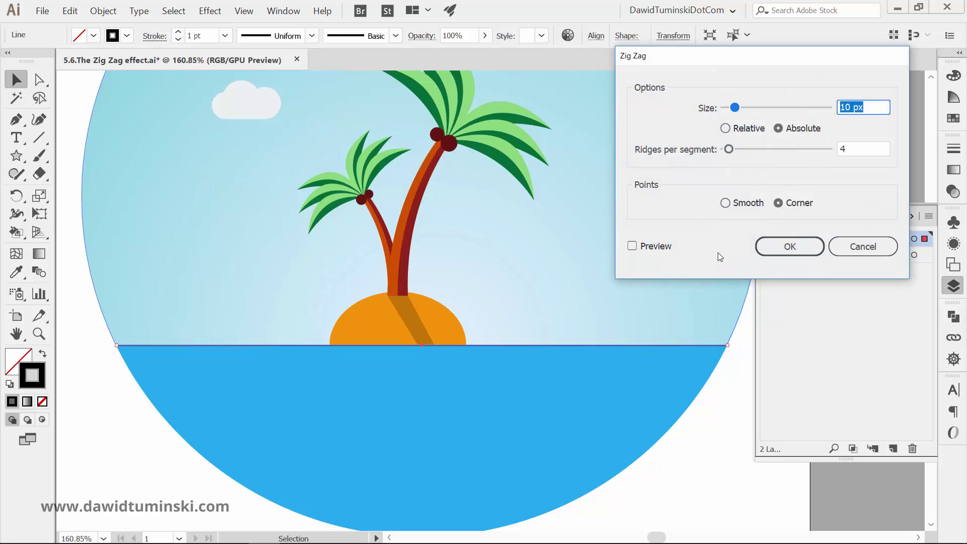
{"action": "left_click", "coordinate": [634, 247]}
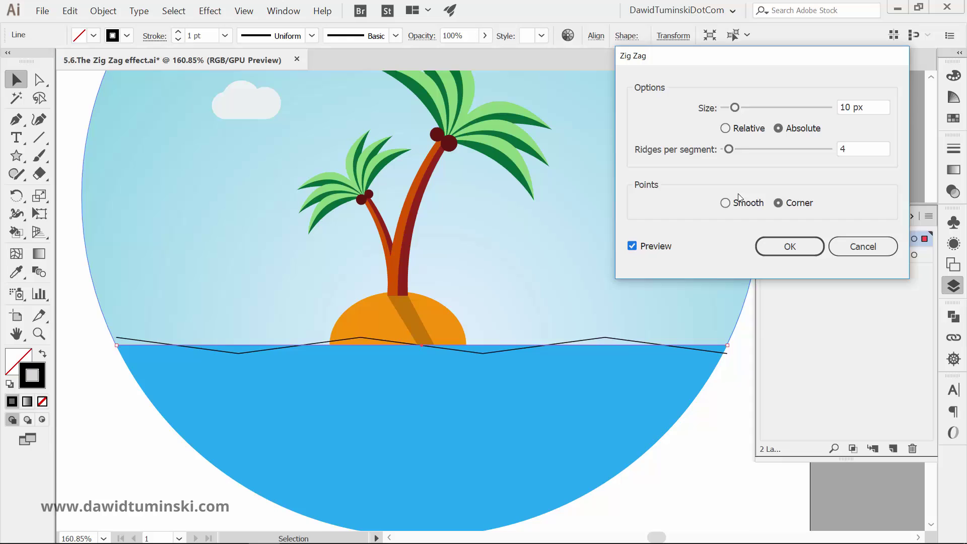
Set the zigzag size to Absolute, raising it to 17 px and ridges to 12.
{"action": "left_click", "coordinate": [756, 132]}
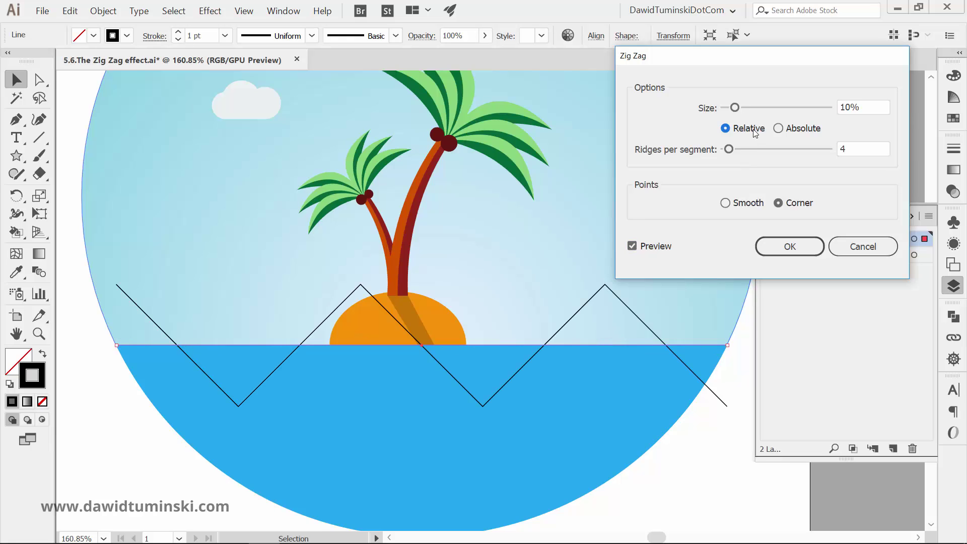
{"action": "left_click", "coordinate": [811, 131]}
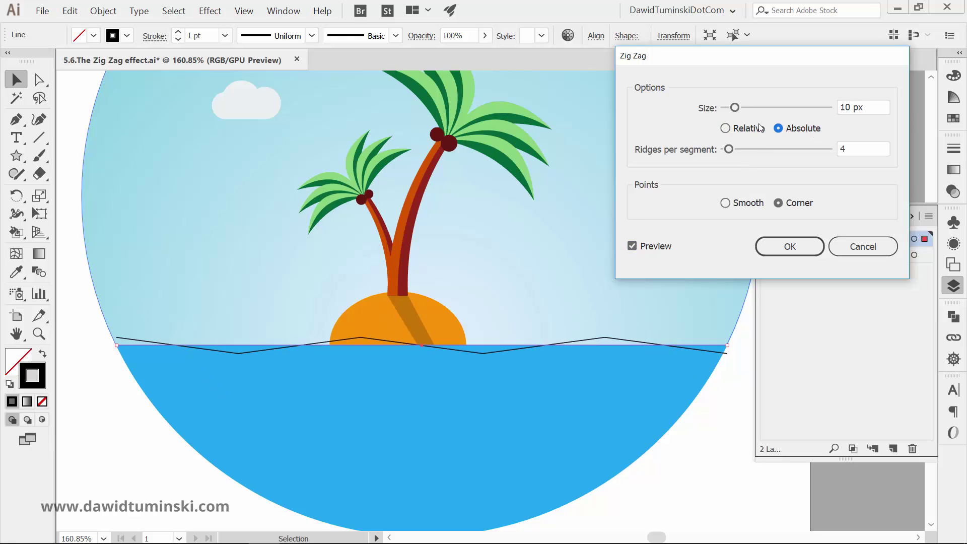
{"action": "left_click", "coordinate": [742, 130]}
{"action": "left_click", "coordinate": [803, 128]}
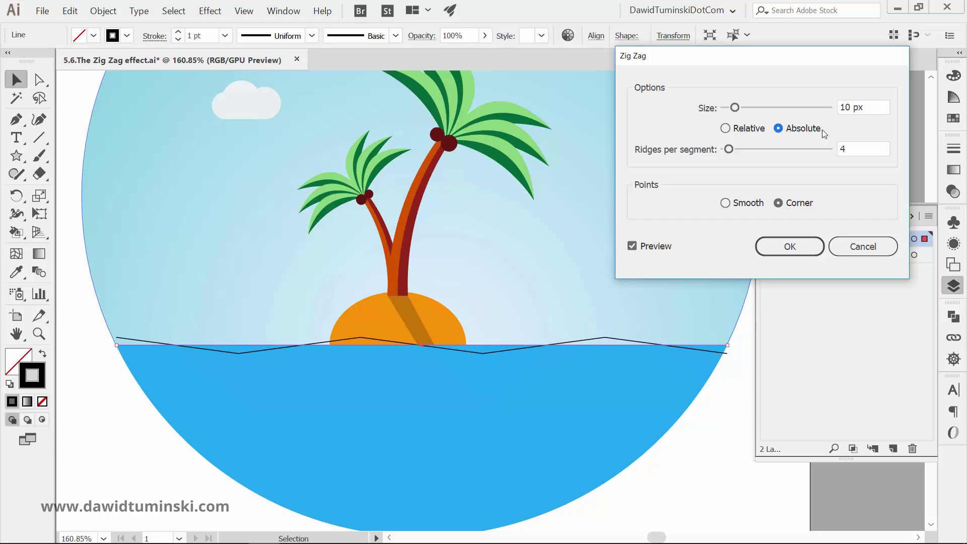
{"action": "left_click", "coordinate": [871, 108]}
{"action": "key", "text": "Up"}
{"action": "key", "text": "Up"}
{"action": "key", "text": "Up"}
{"action": "key", "text": "Up"}
{"action": "key", "text": "Up"}
{"action": "key", "text": "Up"}
{"action": "key", "text": "Up"}
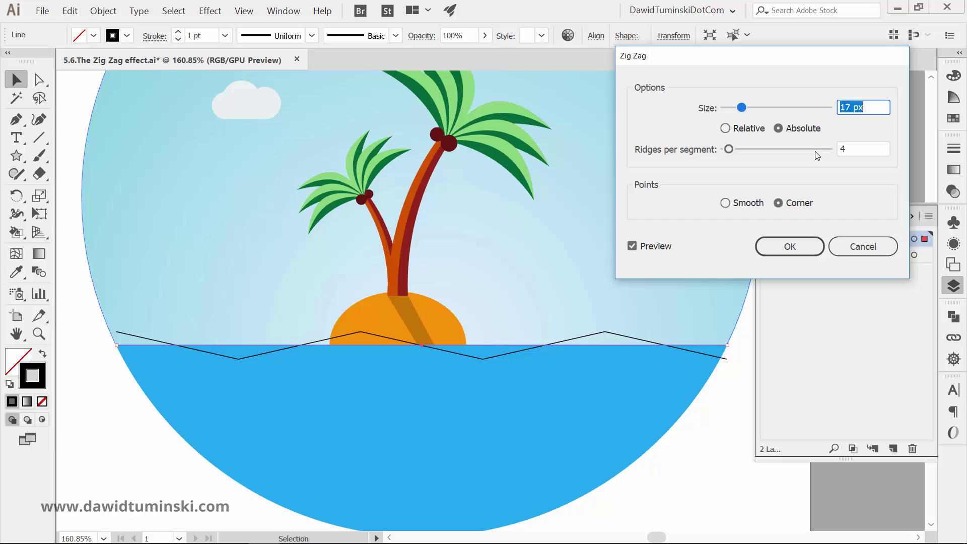
{"action": "key", "text": "Tab"}
{"action": "key", "text": "Up"}
{"action": "key", "text": "Up"}
{"action": "key", "text": "Up"}
{"action": "key", "text": "Up"}
{"action": "key", "text": "Up"}
{"action": "key", "text": "Up"}
{"action": "key", "text": "Up"}
{"action": "key", "text": "Up"}
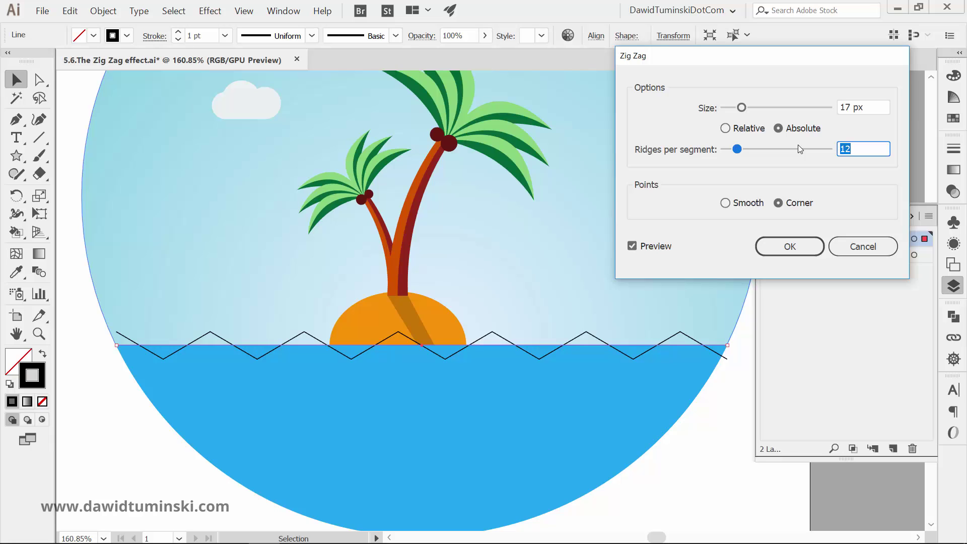
Switch to Smooth points, set size 28 px and 15 ridges per segment, and apply.
{"action": "left_click", "coordinate": [743, 203]}
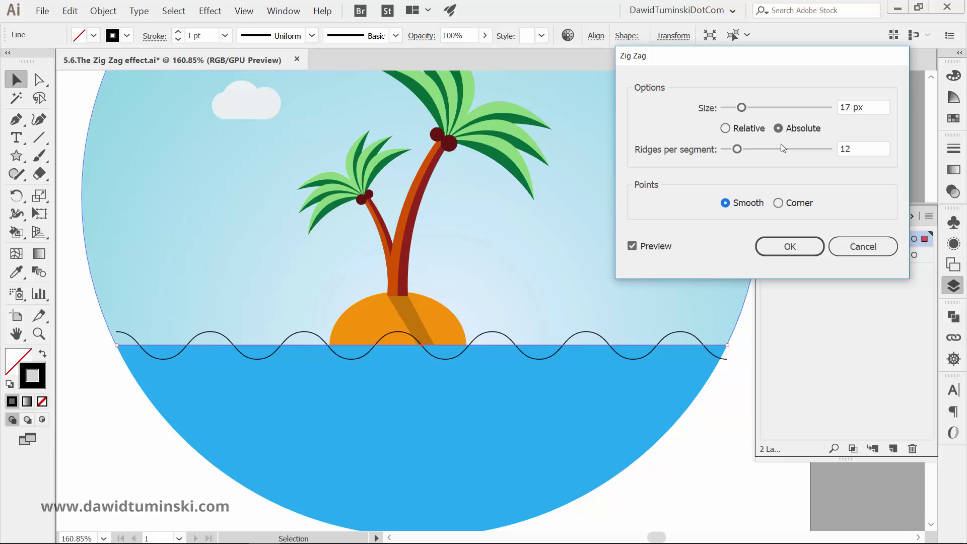
{"action": "double_click", "coordinate": [871, 149]}
{"action": "key", "text": "Up"}
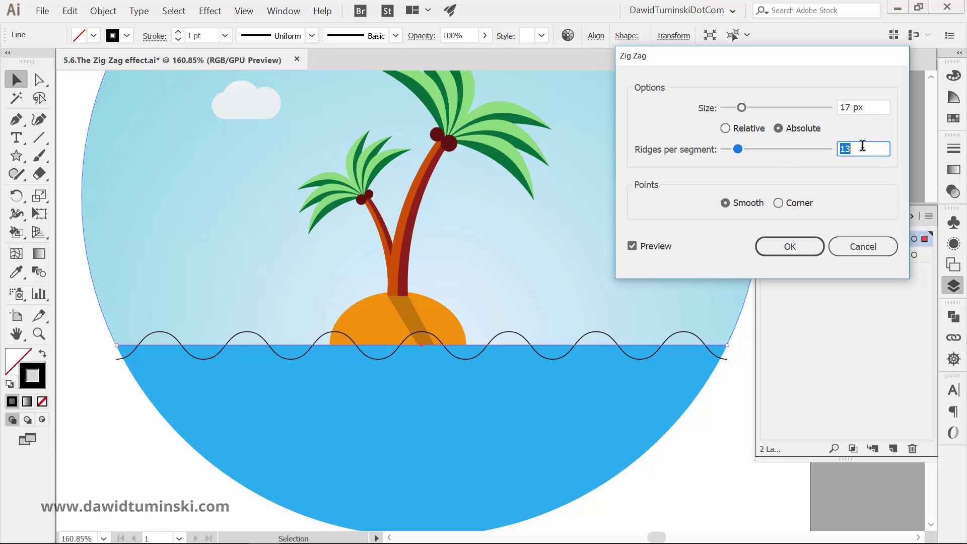
{"action": "double_click", "coordinate": [866, 108]}
{"action": "key", "text": "Up"}
{"action": "key", "text": "Up"}
{"action": "key", "text": "Up"}
{"action": "key", "text": "Up"}
{"action": "key", "text": "Up"}
{"action": "key", "text": "Up"}
{"action": "key", "text": "Up"}
{"action": "key", "text": "Up"}
{"action": "key", "text": "Up"}
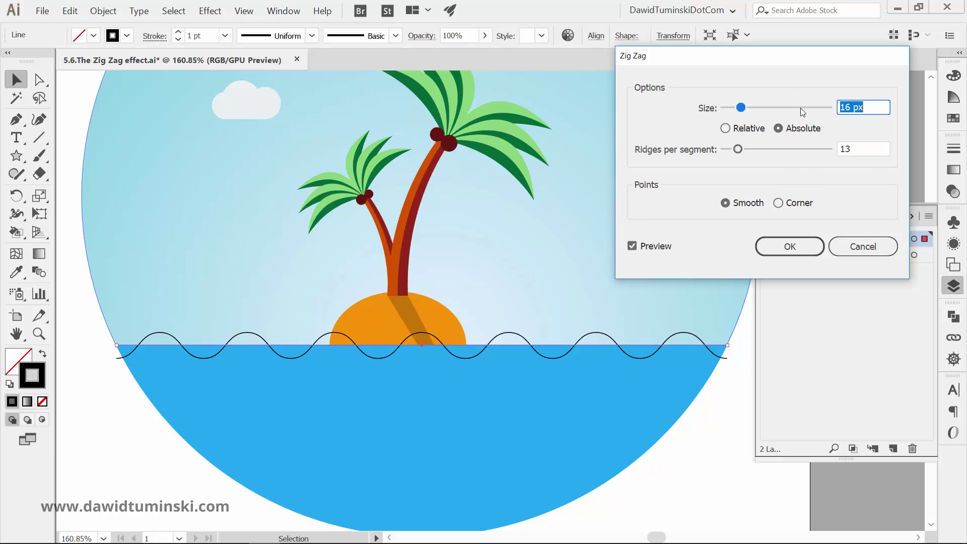
{"action": "key", "text": "Up"}
{"action": "key", "text": "Up"}
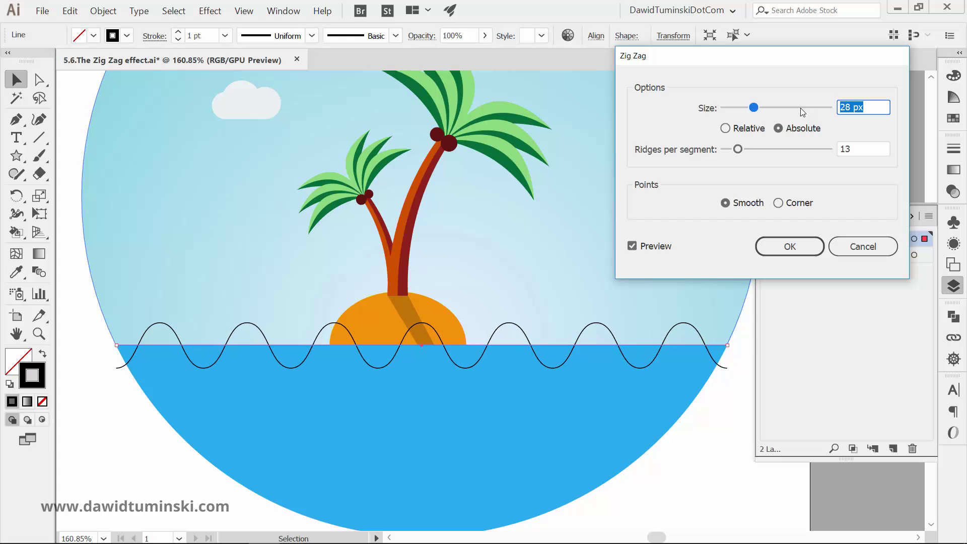
{"action": "double_click", "coordinate": [872, 155]}
{"action": "key", "text": "Up"}
{"action": "key", "text": "Up"}
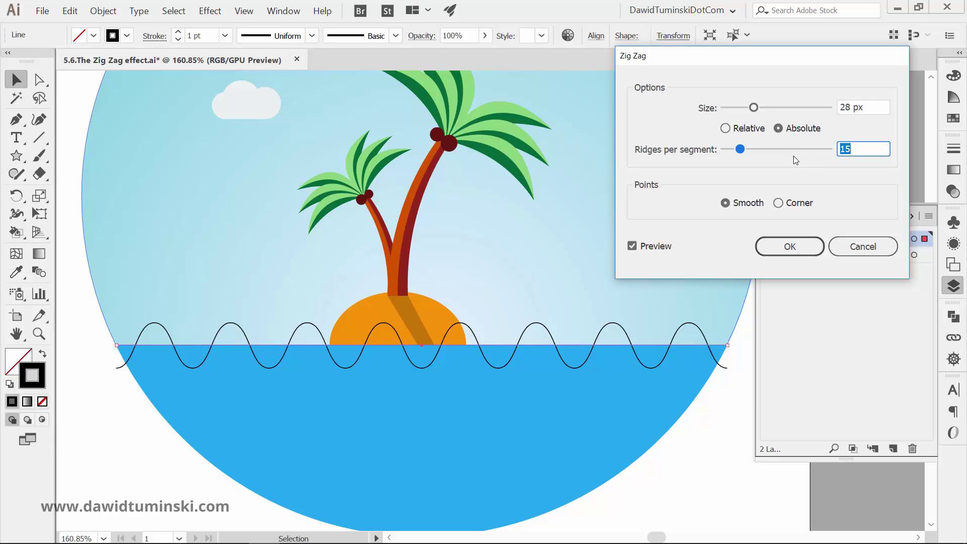
{"action": "left_click", "coordinate": [790, 247]}
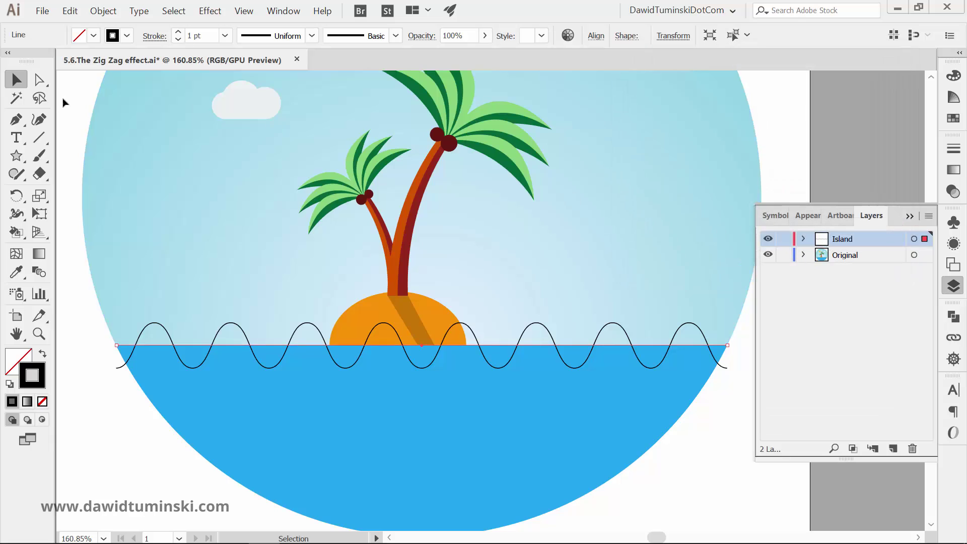
Move the wave line up so its troughs meet the water.
{"action": "left_click_drag", "start_coordinate": [492, 347], "coordinate": [492, 336]}
{"action": "key", "text": "Up"}
{"action": "key", "text": "Up"}
{"action": "key", "text": "Up"}
{"action": "key", "text": "Up"}
{"action": "key", "text": "Up"}
{"action": "key", "text": "Up"}
{"action": "key", "text": "Up"}
{"action": "key", "text": "Up"}
{"action": "key", "text": "Up"}
{"action": "key", "text": "Up"}
{"action": "key", "text": "Up"}
{"action": "key", "text": "Up"}
{"action": "key", "text": "Up"}
{"action": "key", "text": "Up"}
{"action": "key", "text": "Up"}
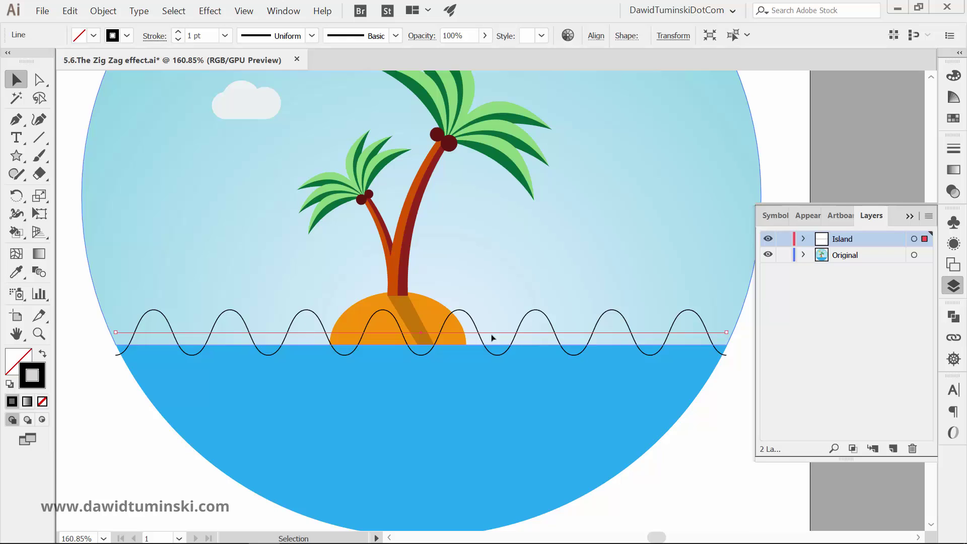
{"action": "key", "text": "Up"}
{"action": "key", "text": "Up"}
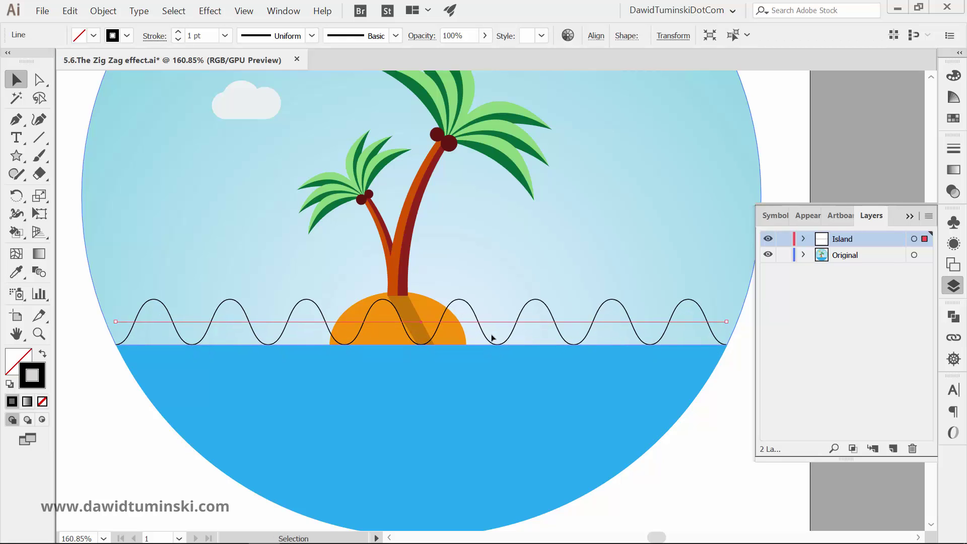
Reopen the Zig Zag effect from the Appearance panel, keep Smooth points, and confirm.
{"action": "left_click", "coordinate": [954, 244]}
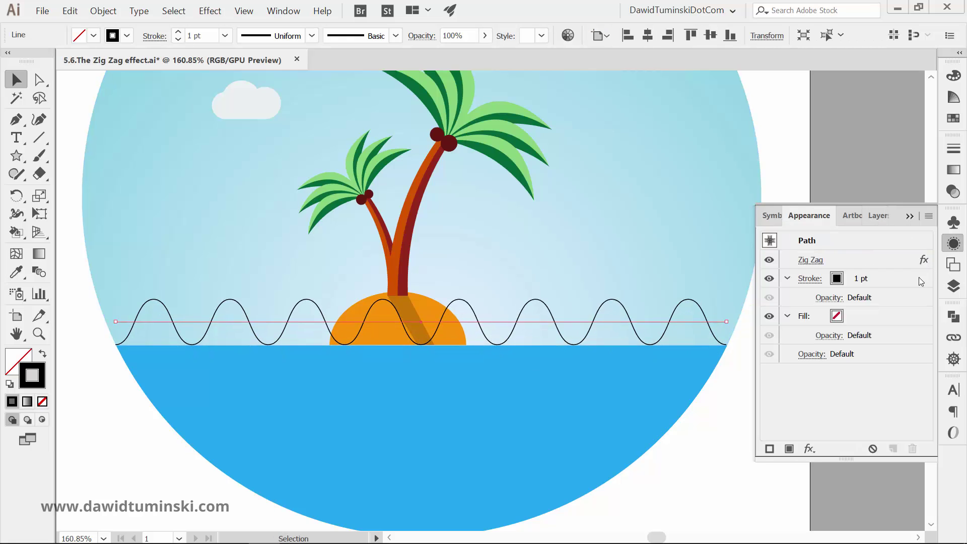
{"action": "left_click", "coordinate": [821, 263]}
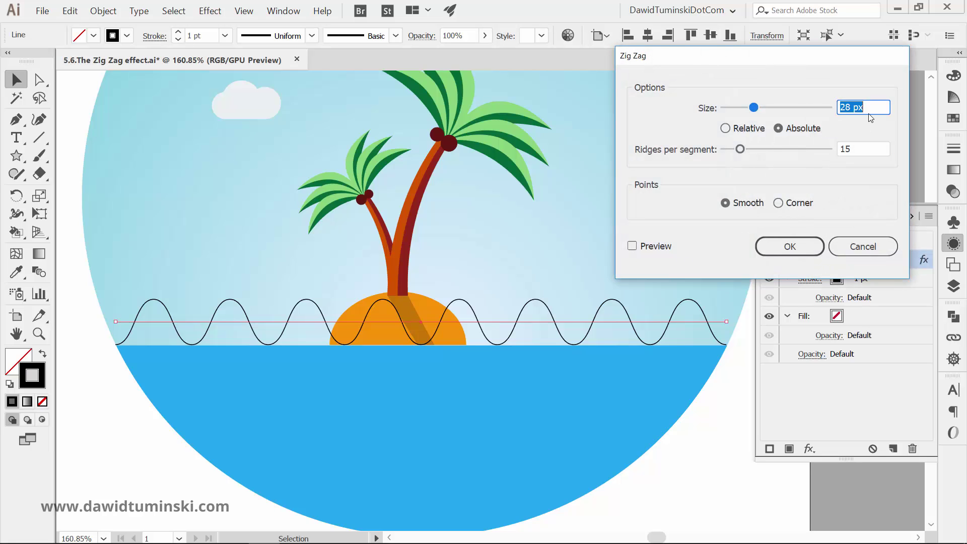
{"action": "left_click", "coordinate": [804, 204]}
{"action": "left_click", "coordinate": [747, 204]}
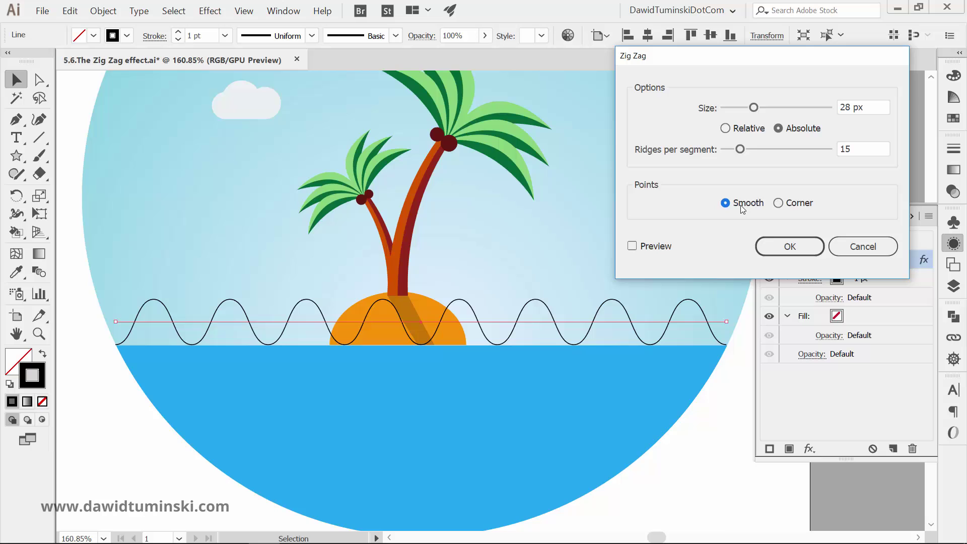
{"action": "left_click", "coordinate": [666, 246]}
{"action": "left_click", "coordinate": [790, 247]}
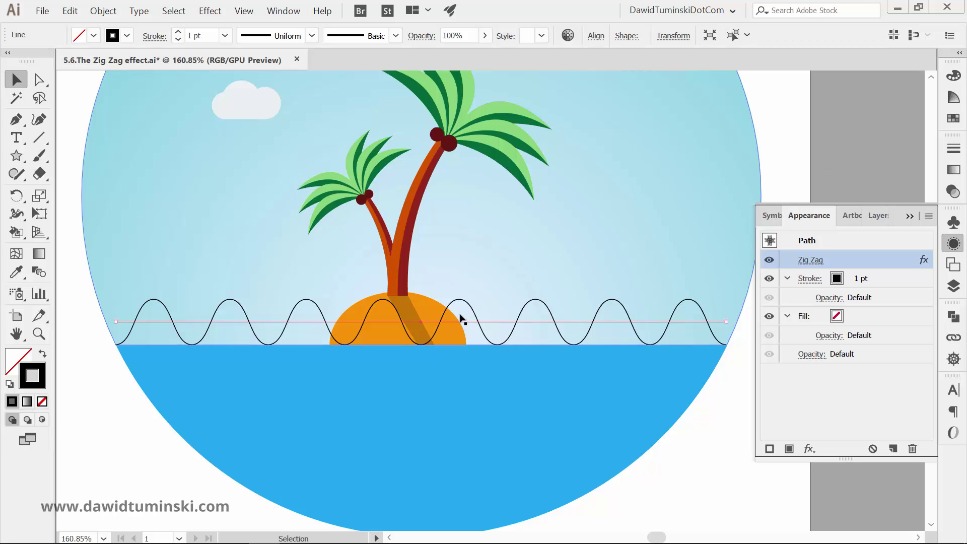
Expand the Zig Zag appearance into real path geometry.
{"action": "left_click", "coordinate": [110, 14]}
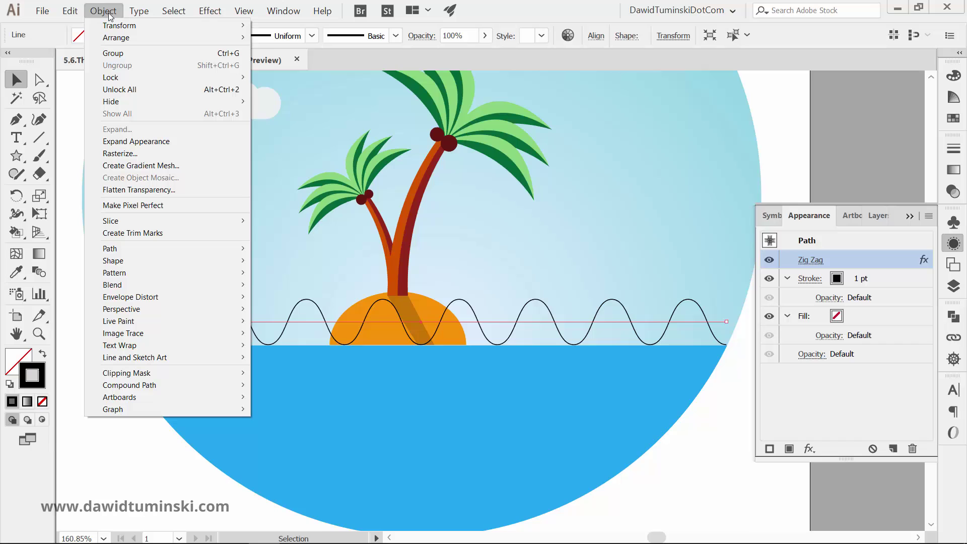
{"action": "left_click", "coordinate": [145, 144]}
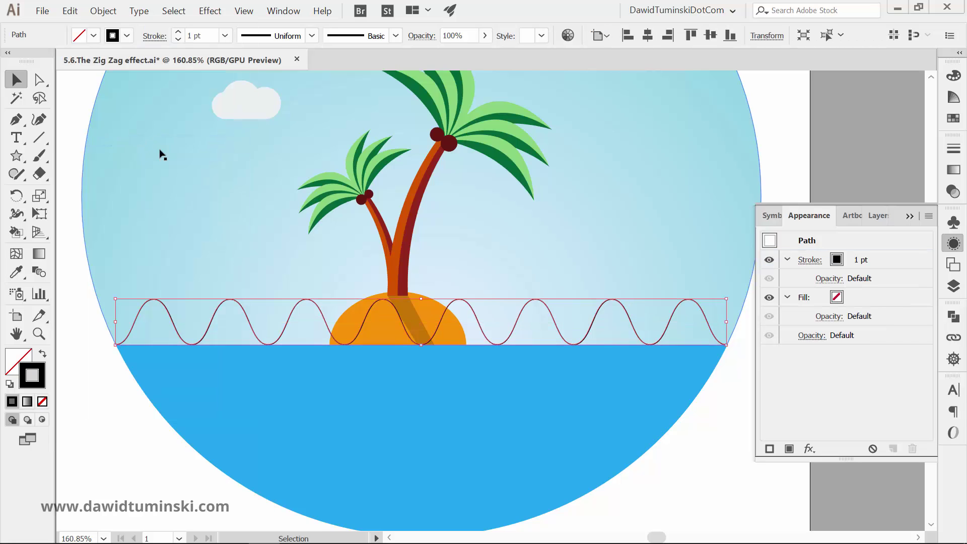
{"action": "left_click", "coordinate": [907, 217]}
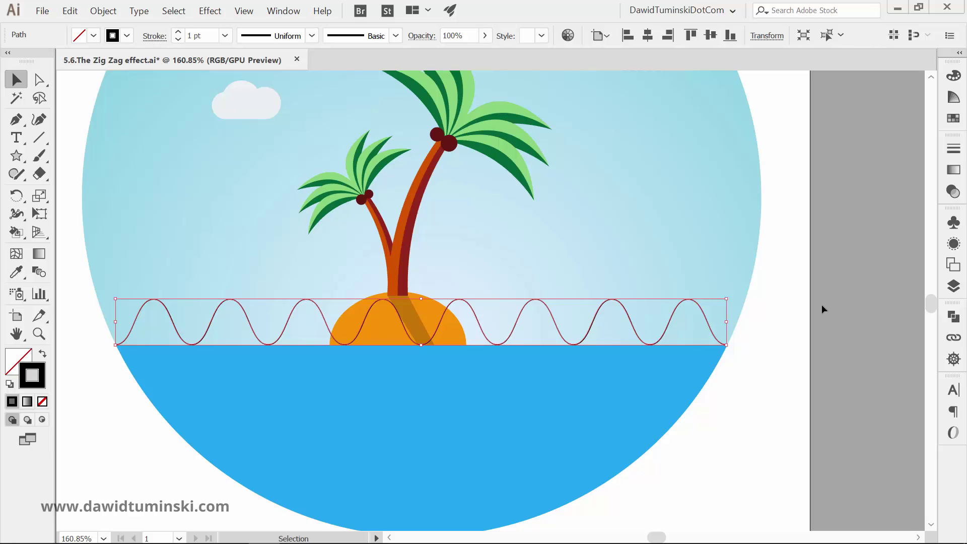
Join the wave path's open ends into a closed shape and reselect it.
{"action": "key", "text": "ctrl+j"}
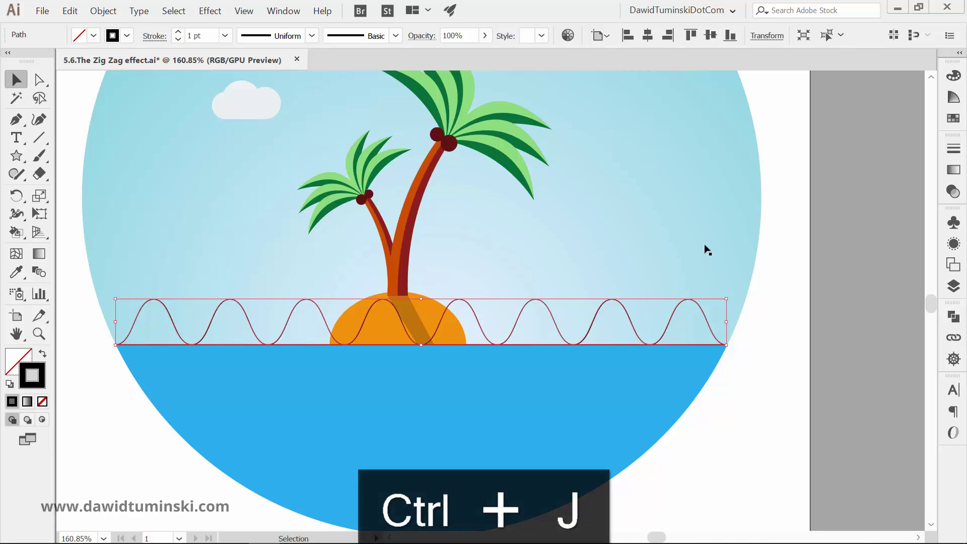
{"action": "left_click", "coordinate": [103, 12]}
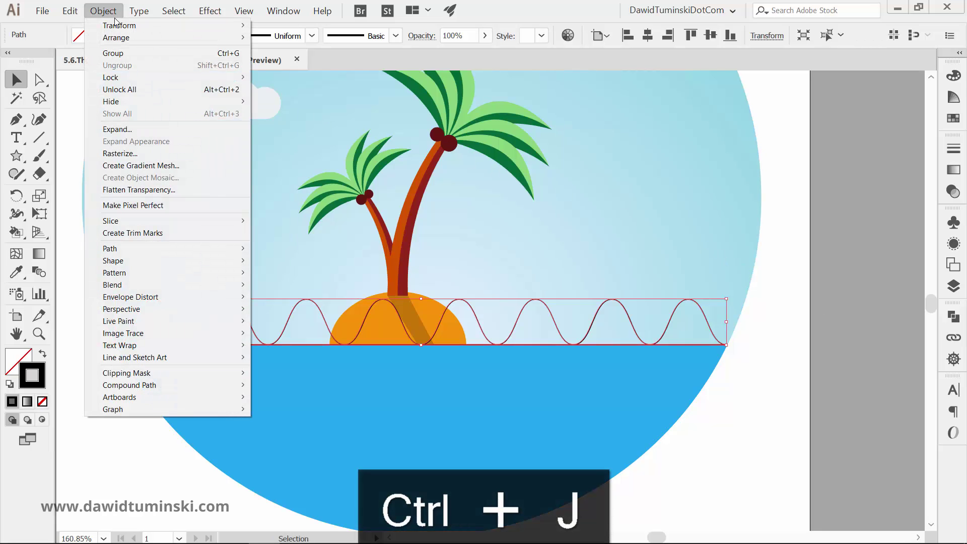
{"action": "mouse_move", "coordinate": [200, 247]}
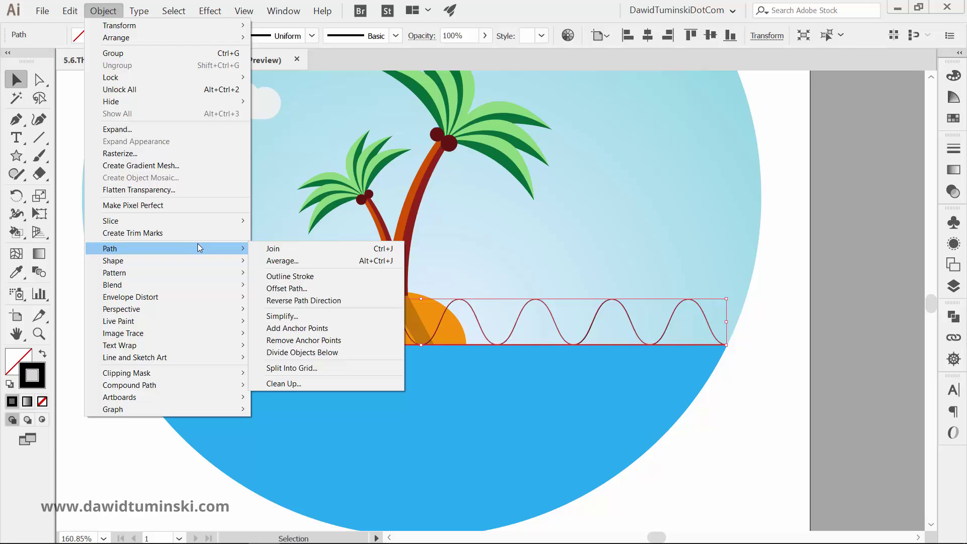
{"action": "left_click", "coordinate": [385, 248]}
{"action": "left_click", "coordinate": [831, 261]}
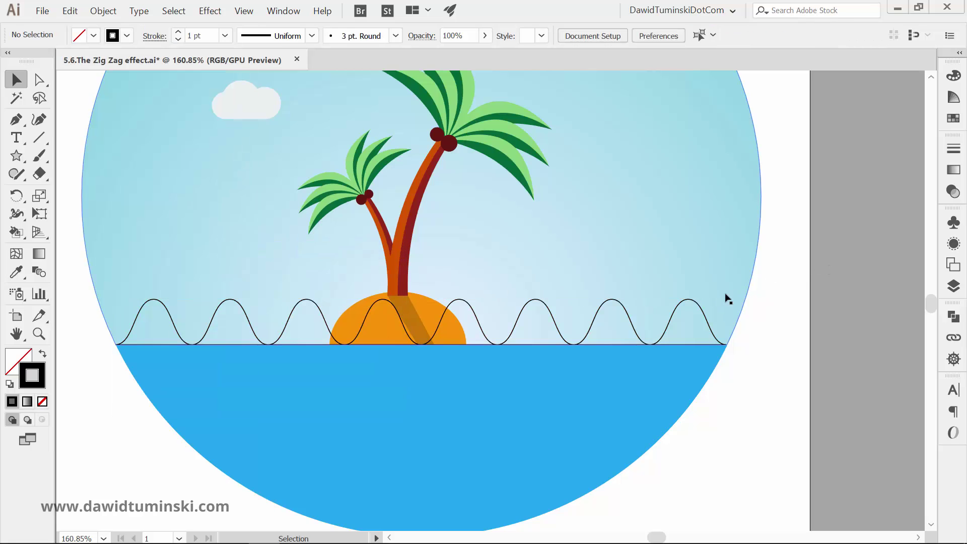
{"action": "left_click", "coordinate": [702, 309]}
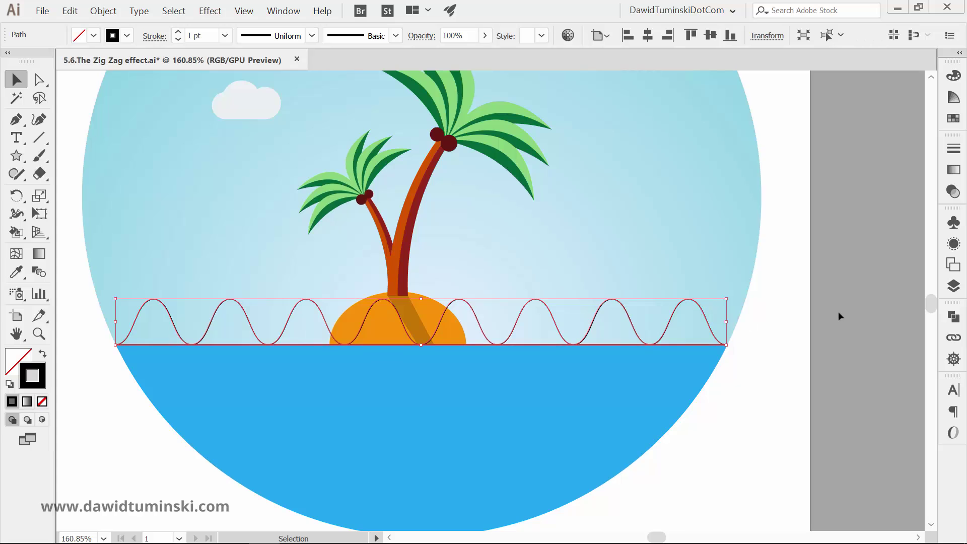
Fill the wave shape with the sea's blue using the Eyedropper.
{"action": "key", "text": "i"}
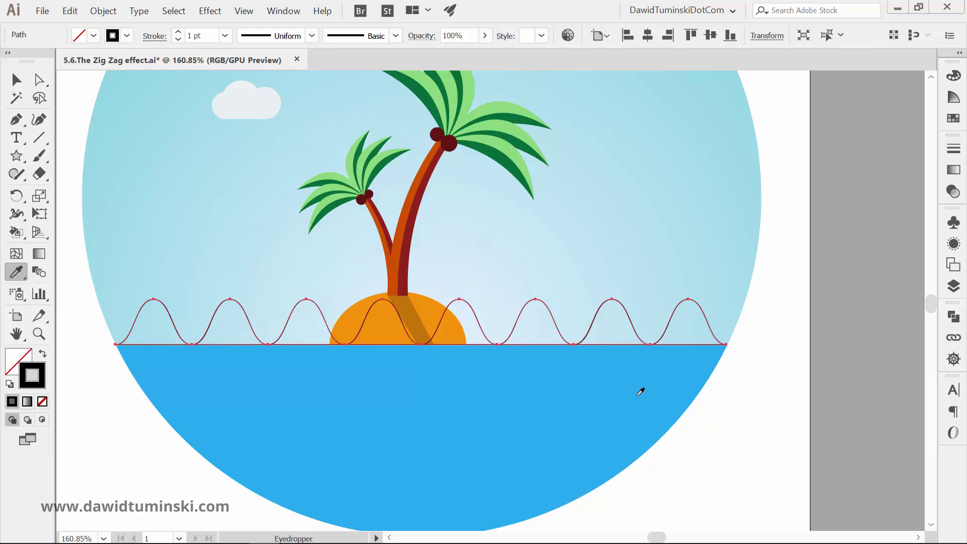
{"action": "left_click", "coordinate": [637, 395]}
{"action": "left_click", "coordinate": [18, 80]}
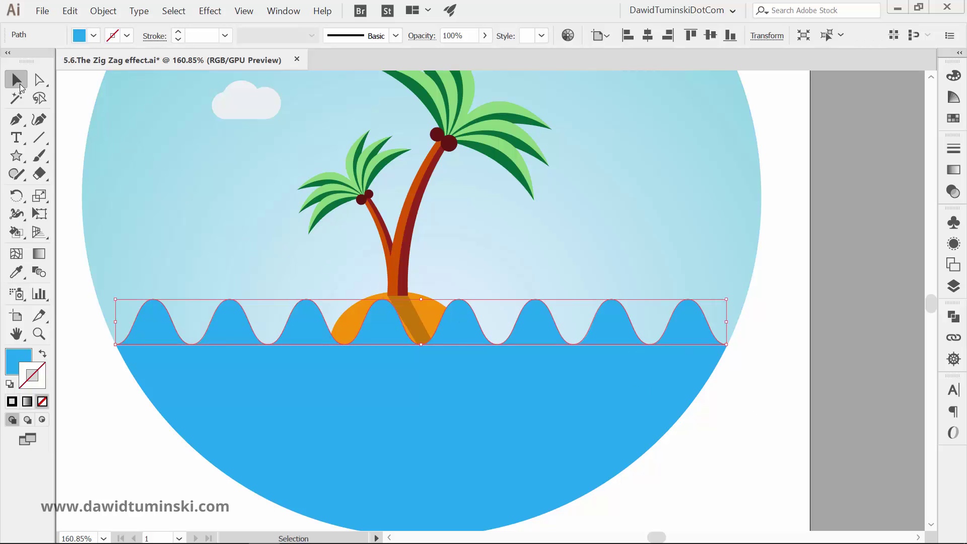
{"action": "left_click", "coordinate": [834, 212]}
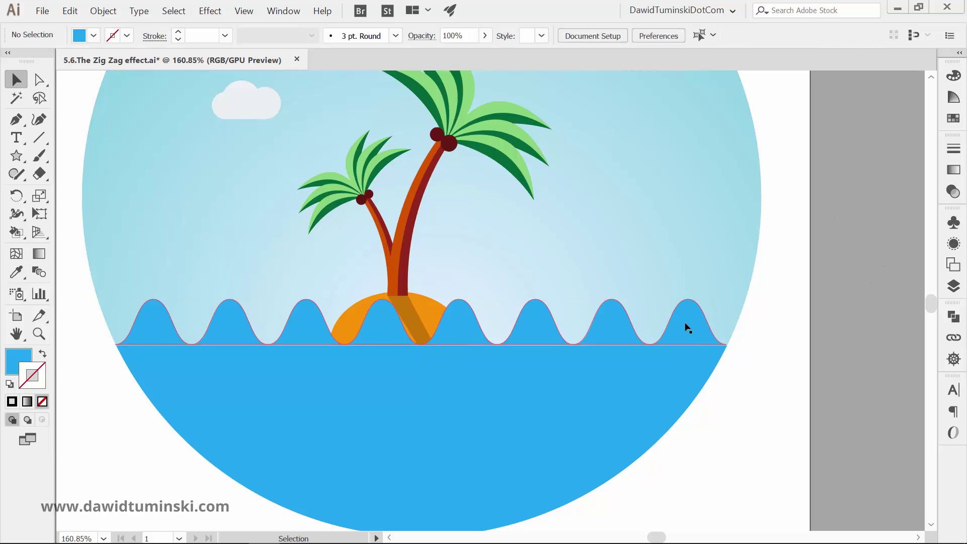
{"action": "left_click", "coordinate": [691, 339]}
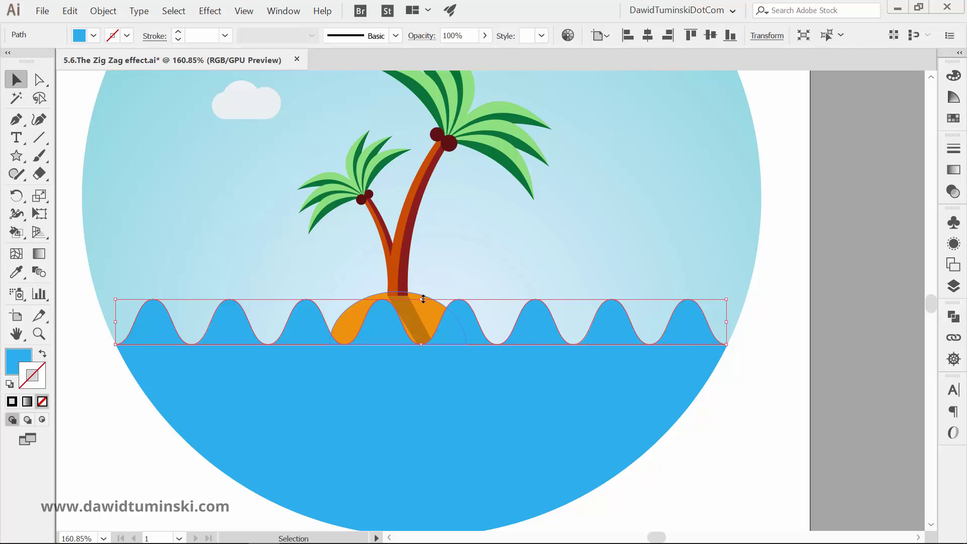
Squash the waves to a lower height and fit the whole artboard in view.
{"action": "left_click_drag", "start_coordinate": [421, 301], "coordinate": [421, 317]}
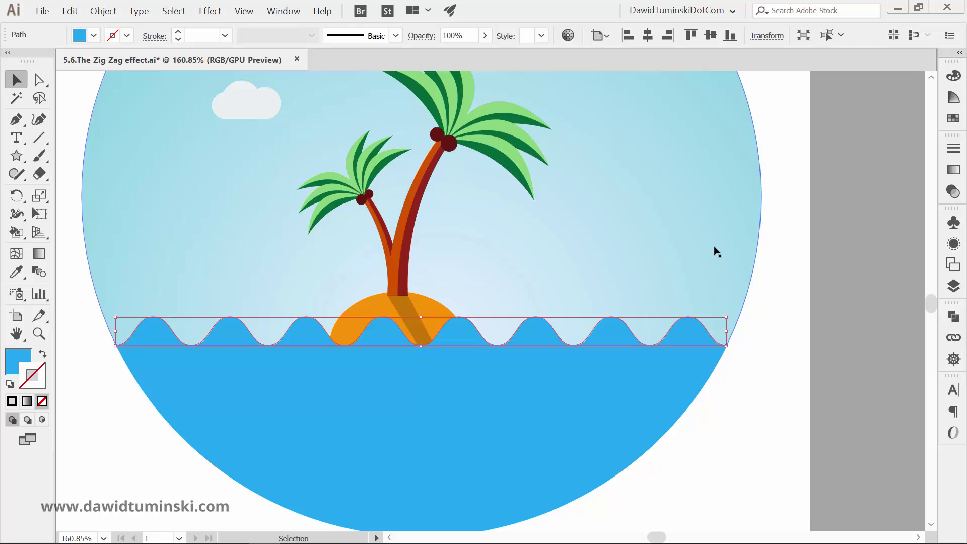
{"action": "left_click", "coordinate": [832, 241]}
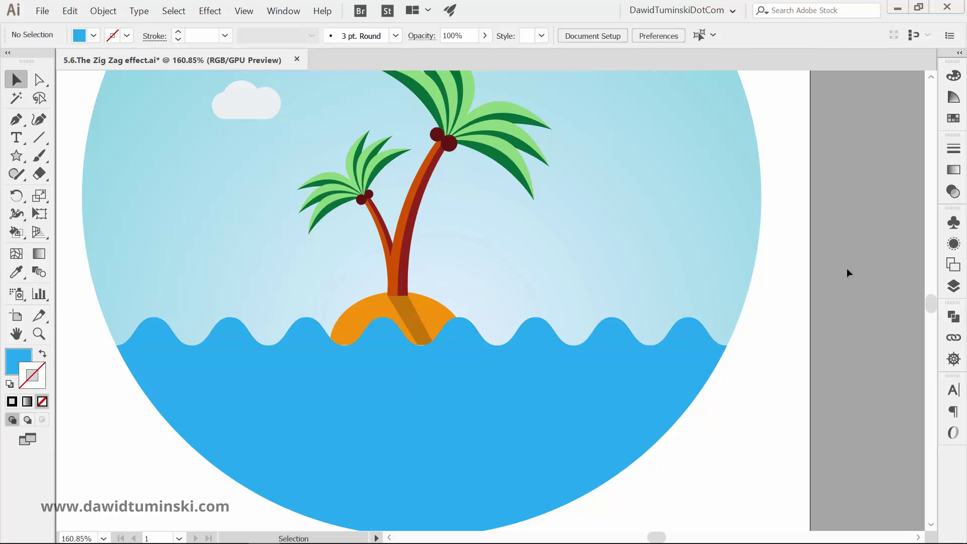
{"action": "key", "text": "ctrl+1"}
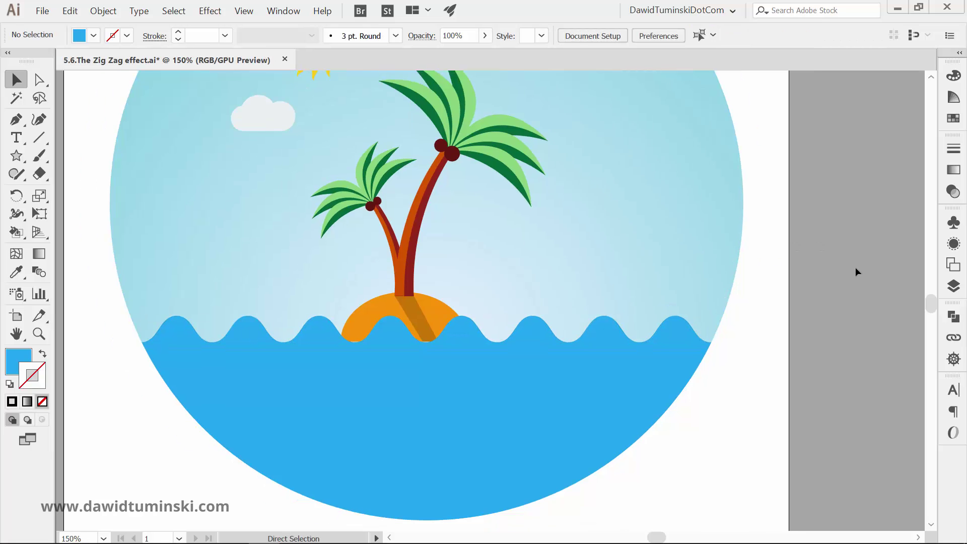
{"action": "left_click_drag", "start_coordinate": [760, 230], "coordinate": [765, 284]}
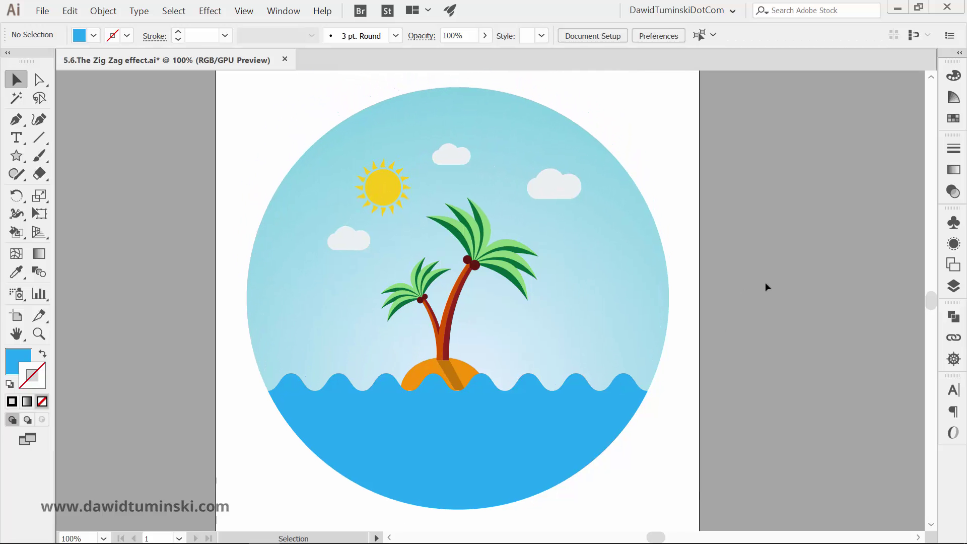